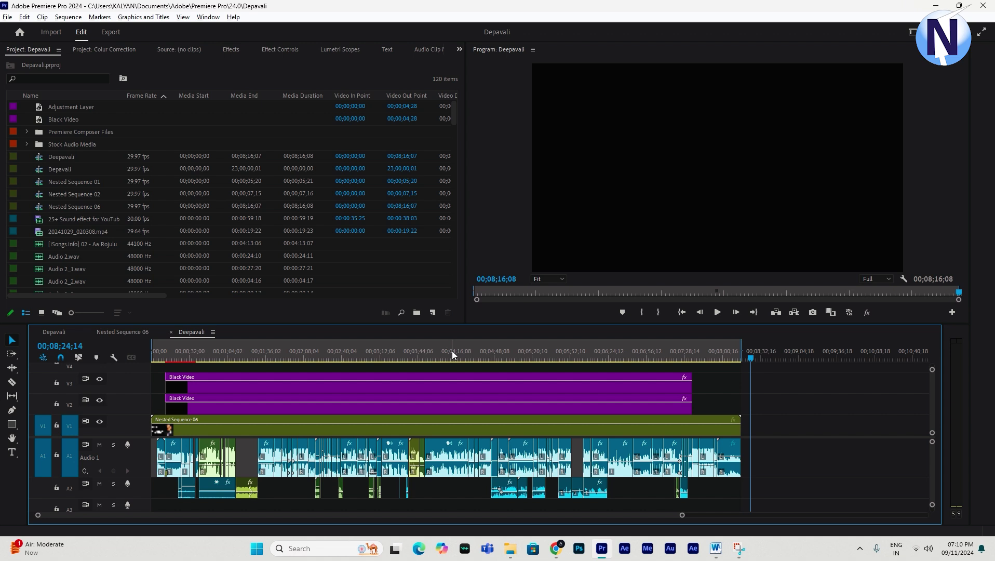
# Review the Deepavali sequence by scrubbing from start to end, and park the playhead on its last frame.
pyautogui.click(267, 355)
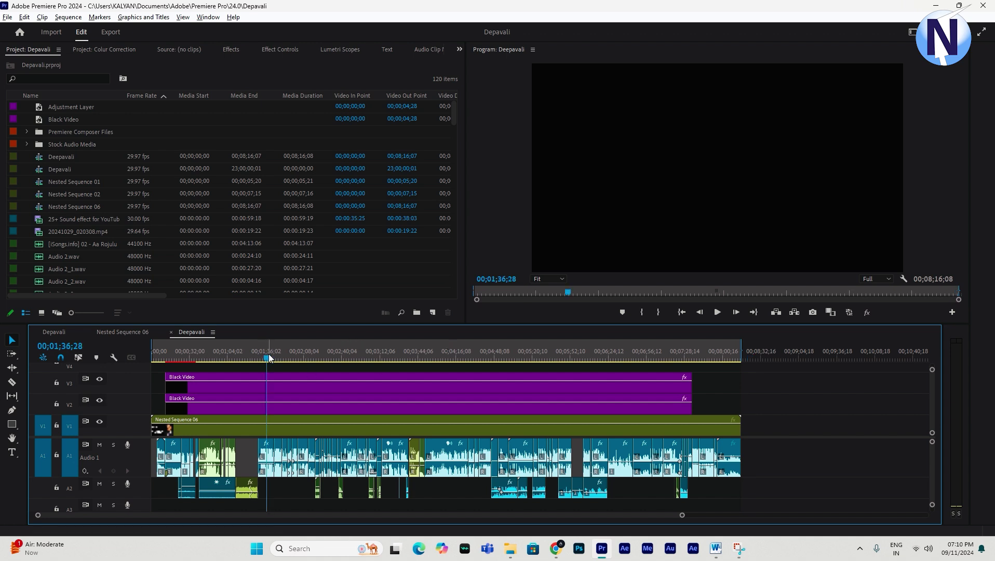
pyautogui.moveTo(274, 358); pyautogui.dragTo(609, 355)
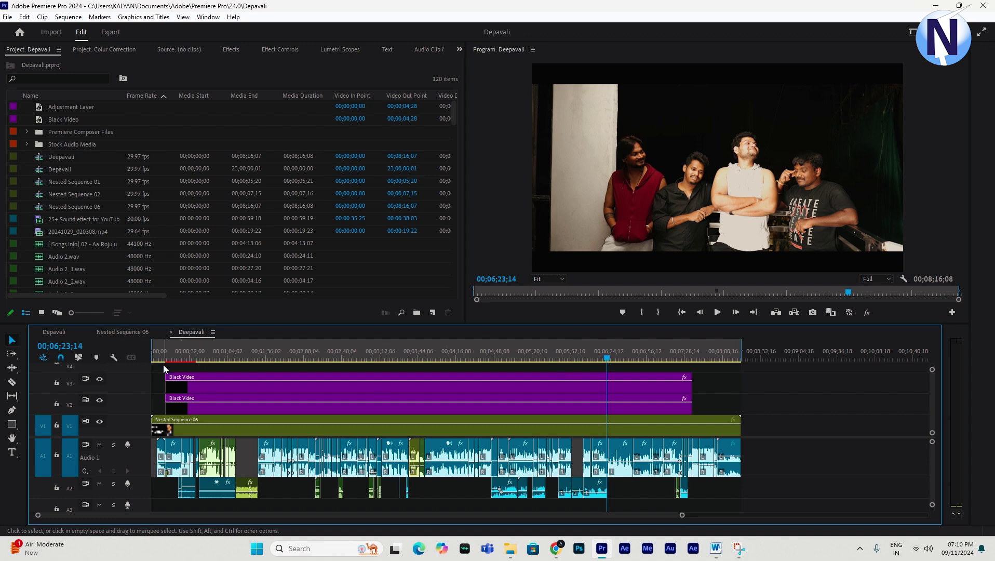
pyautogui.press('Home')
pyautogui.moveTo(165, 359); pyautogui.dragTo(493, 358)
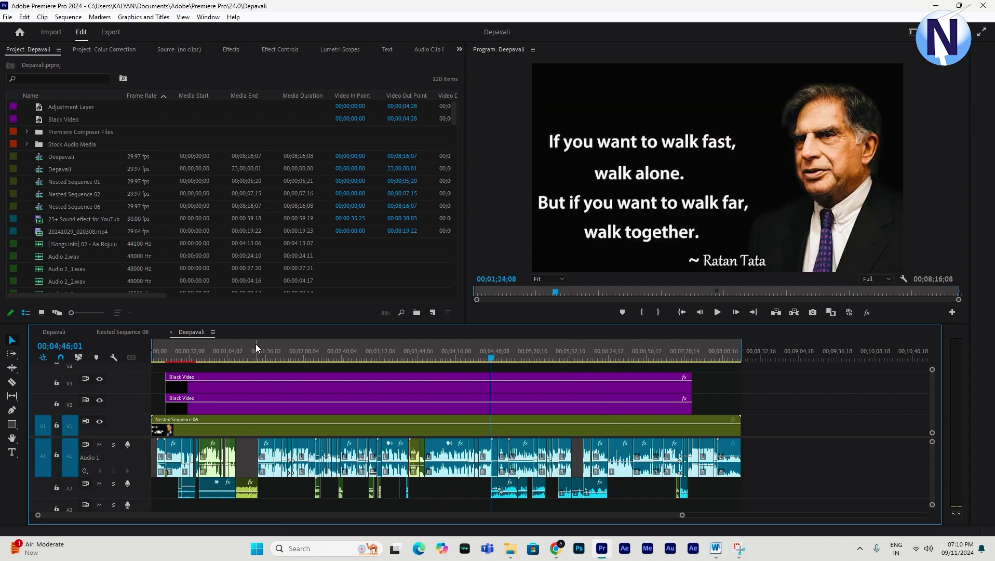
pyautogui.moveTo(256, 348); pyautogui.dragTo(115, 361)
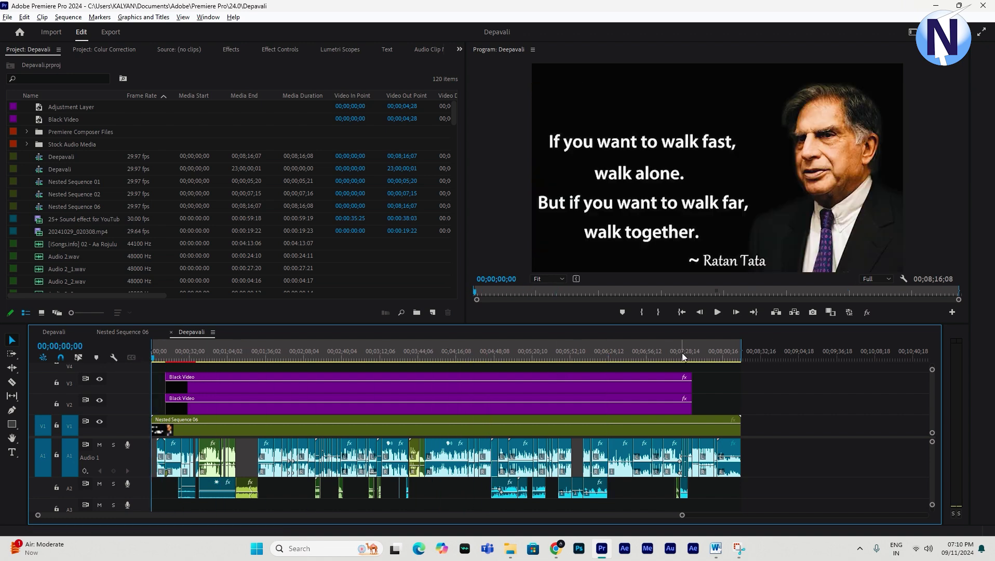
pyautogui.moveTo(682, 356); pyautogui.dragTo(745, 357)
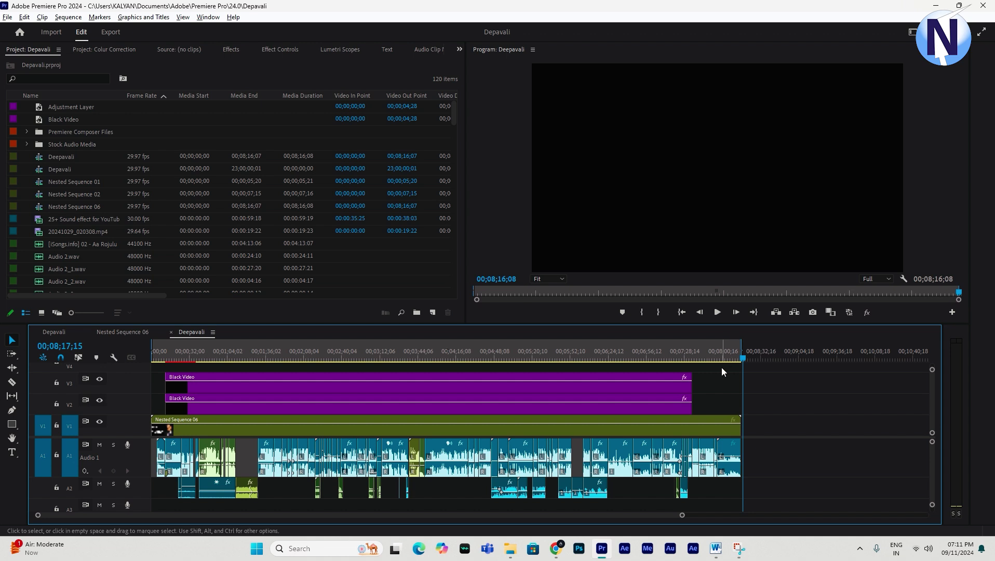
pyautogui.press('End')
pyautogui.press('Left')
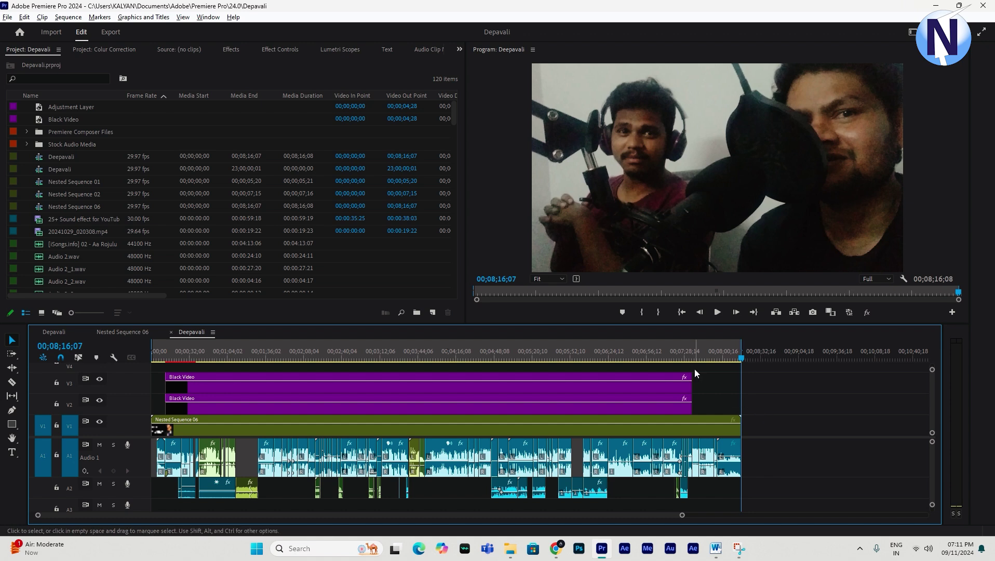
# Open the media export settings for the Deepavali sequence and preview the frame at 00;03;47;20.
pyautogui.click(7, 18)
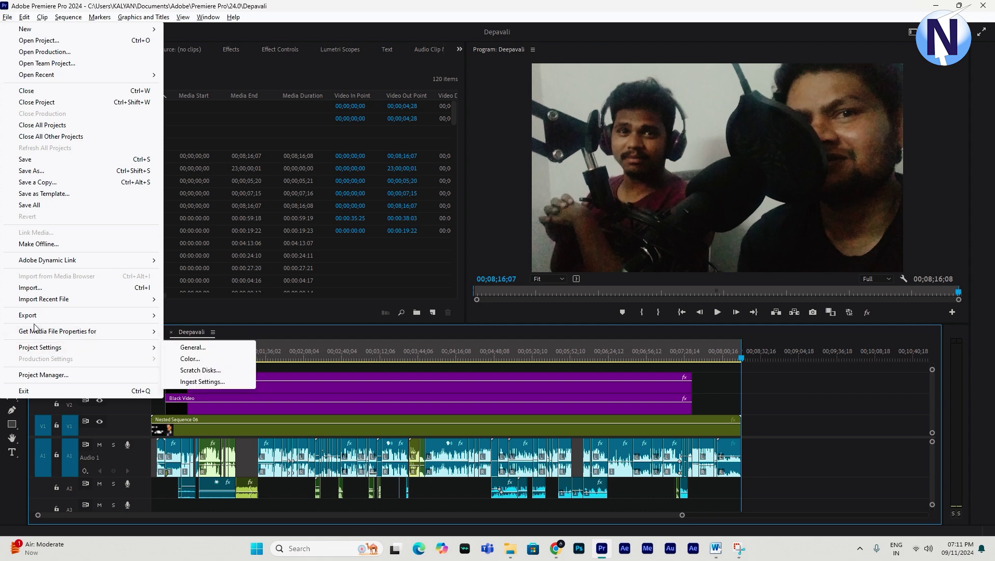
pyautogui.moveTo(35, 320)
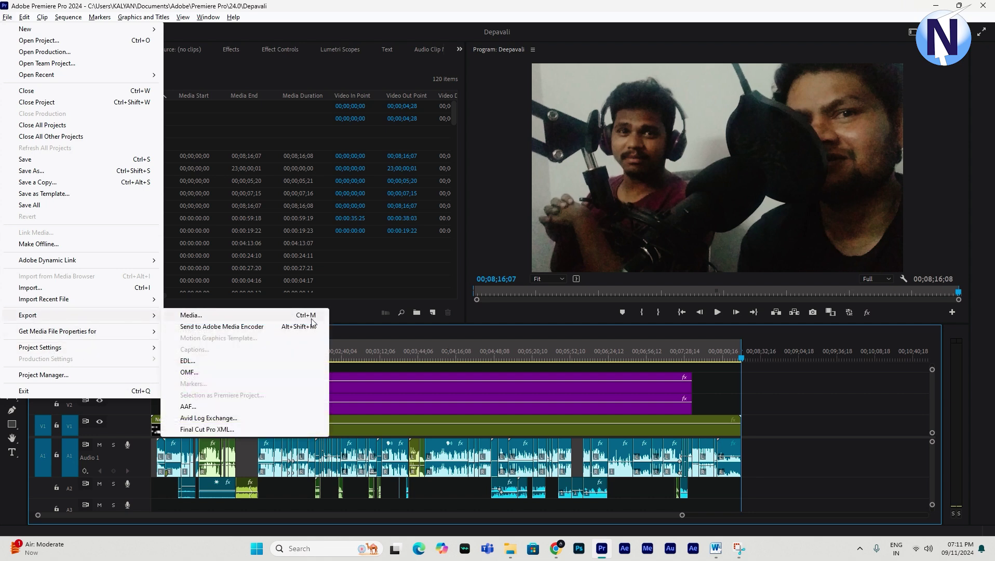
pyautogui.click(758, 416)
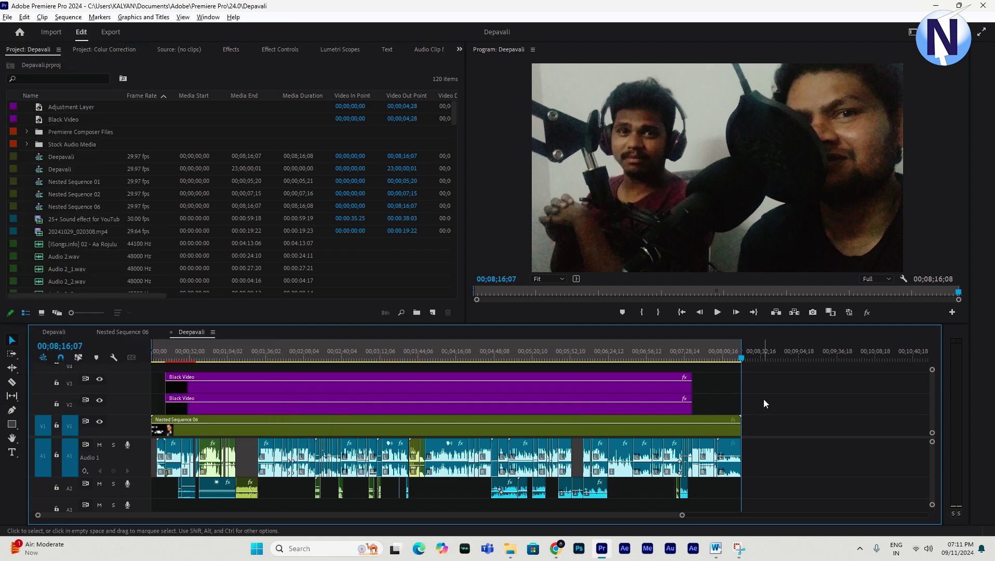
pyautogui.hotkey('ctrl', 'm')
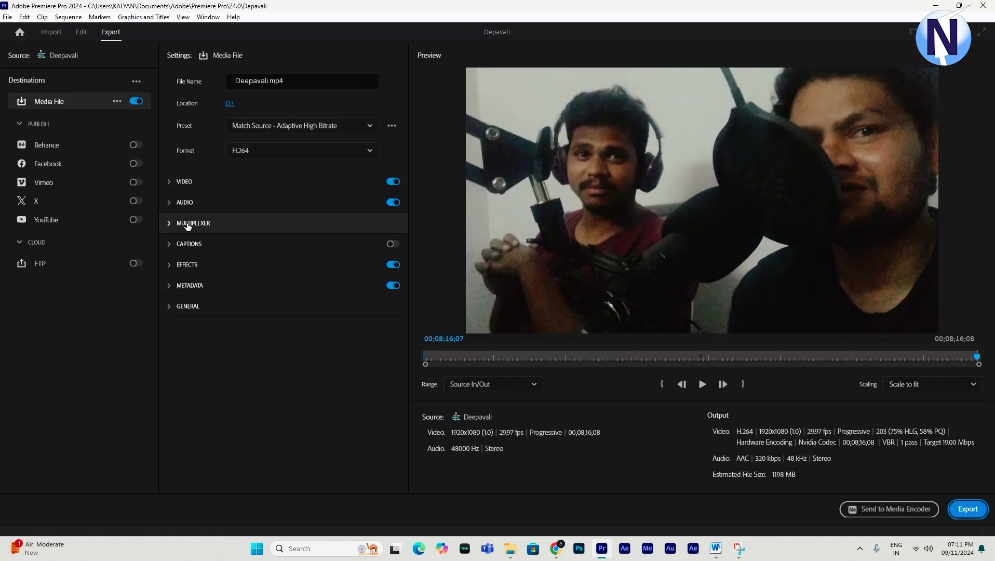
pyautogui.click(588, 359)
pyautogui.click(678, 358)
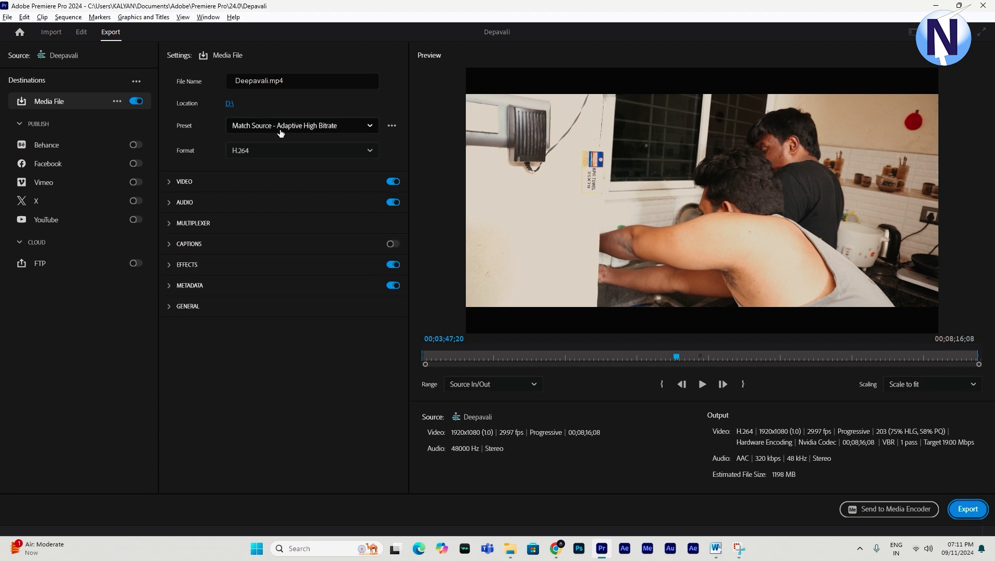
# Examine the available export formats, from AAC Audio through MPEG4 and MXF OP1a, keeping H.264.
pyautogui.click(237, 154)
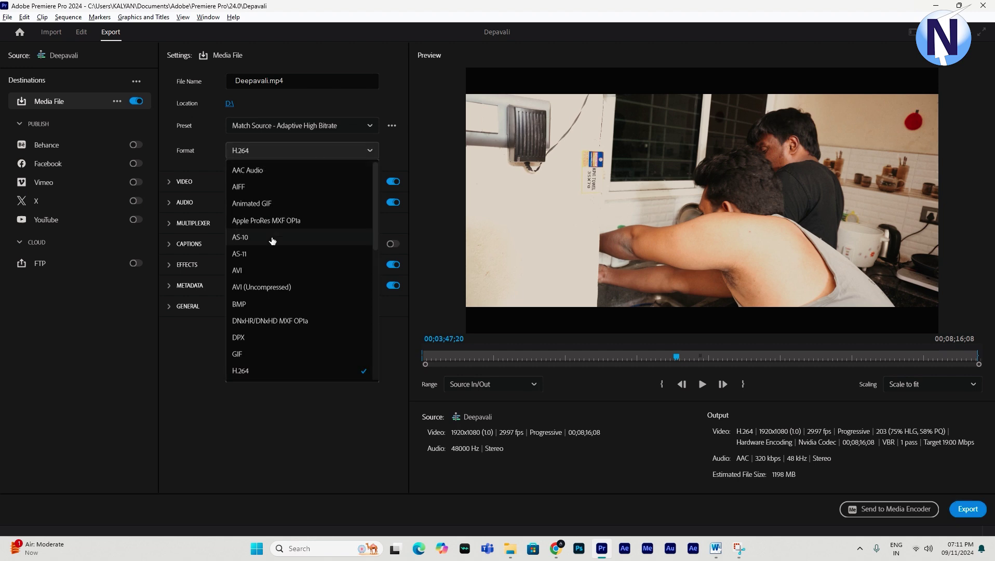
pyautogui.scroll(-1, 272, 255)
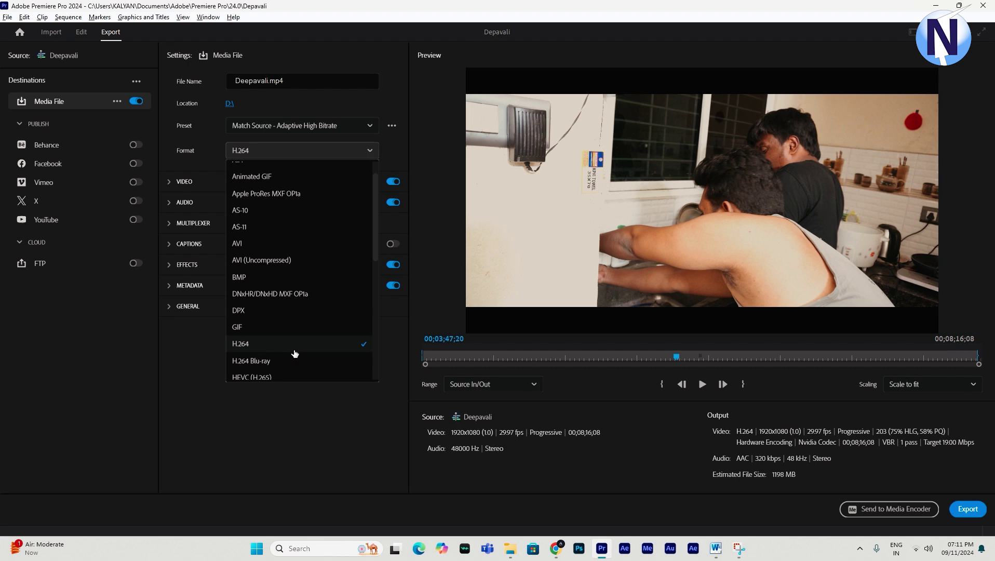
pyautogui.scroll(-1, 243, 367)
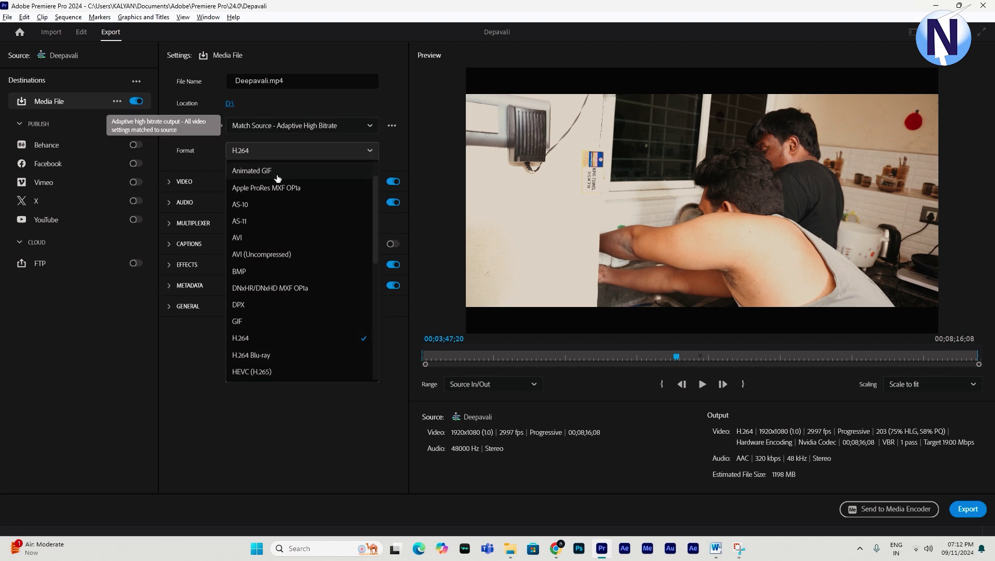
pyautogui.scroll(-3, 263, 317)
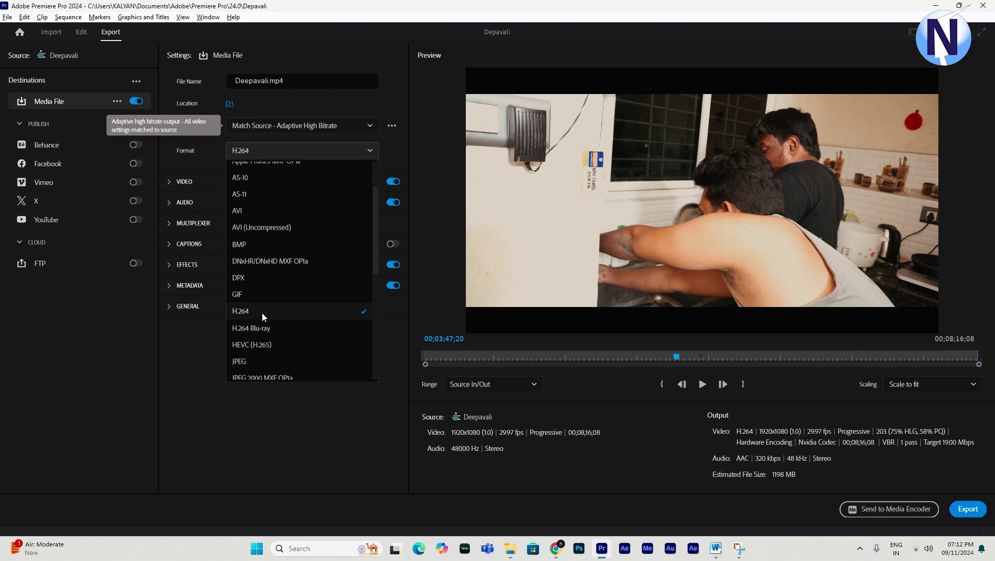
pyautogui.scroll(-3, 261, 336)
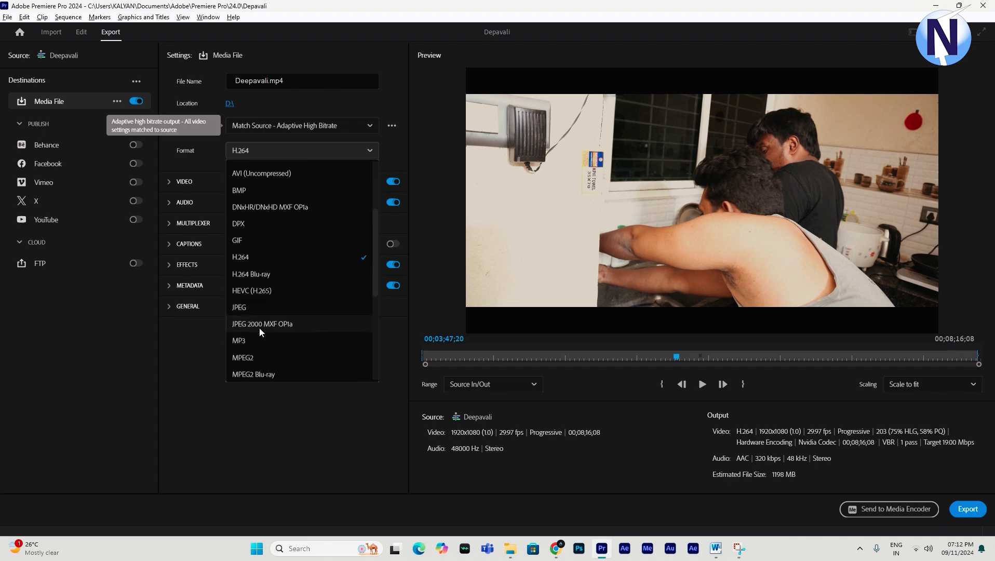
pyautogui.scroll(-1, 259, 340)
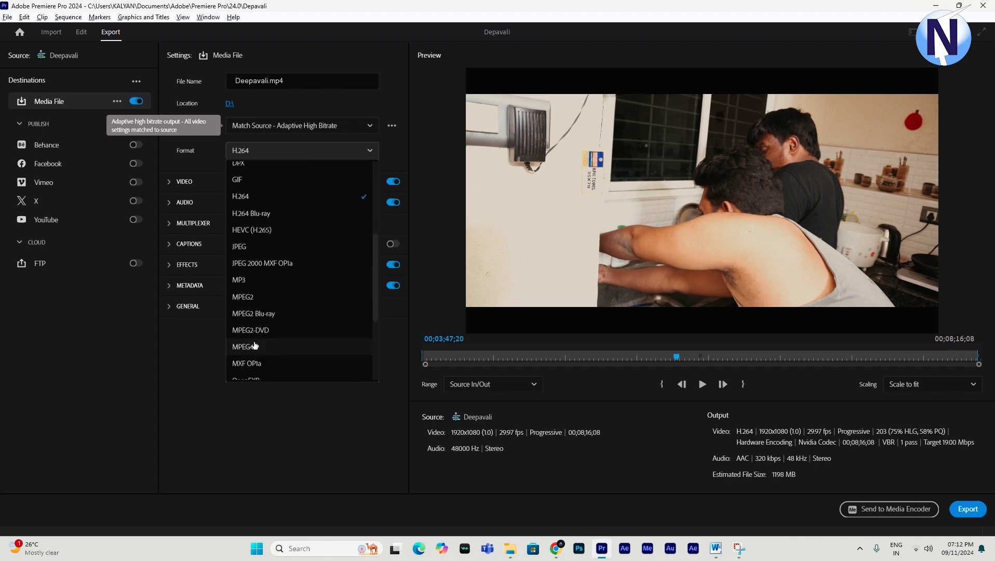
pyautogui.scroll(-1, 255, 345)
pyautogui.scroll(1, 255, 346)
pyautogui.click(201, 359)
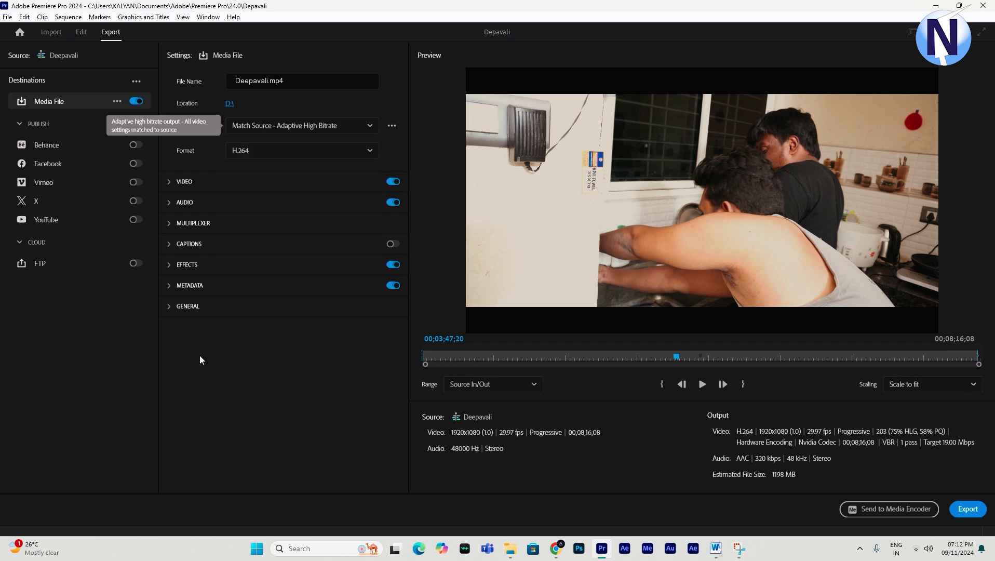
# Examine the export presets and the preset management options, keeping Match Source - Adaptive High Bitrate with H.264.
pyautogui.click(282, 126)
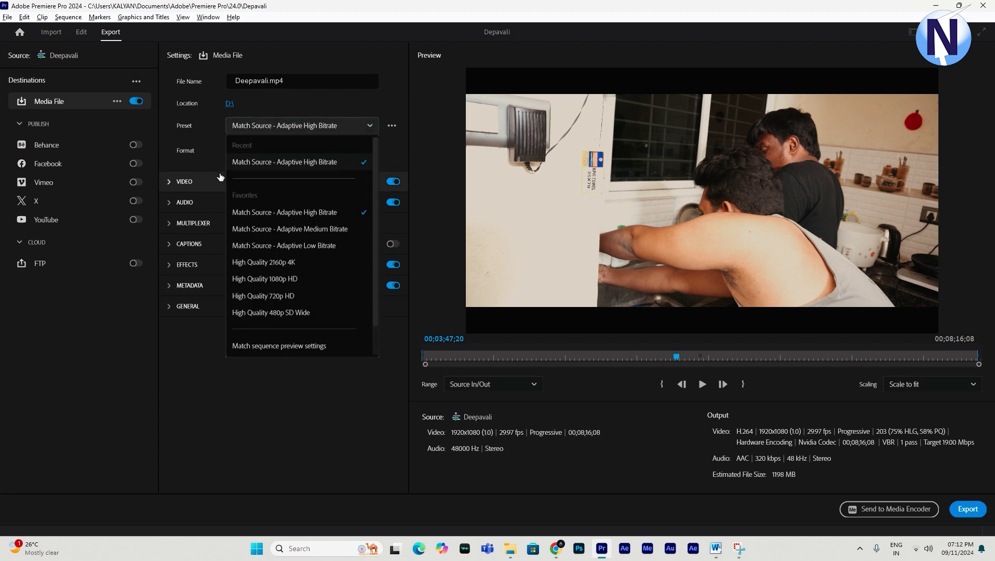
pyautogui.click(240, 160)
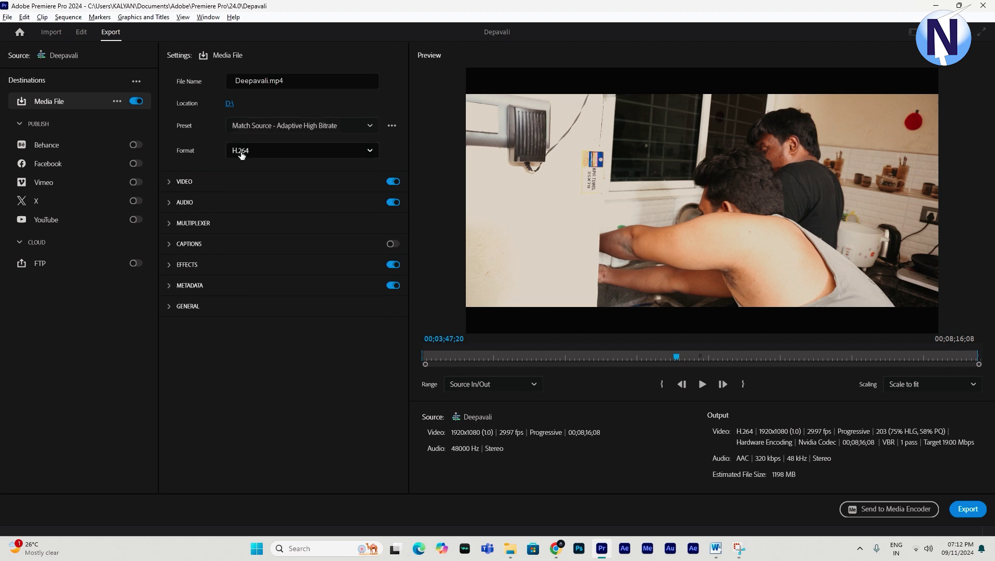
pyautogui.click(258, 155)
pyautogui.click(222, 149)
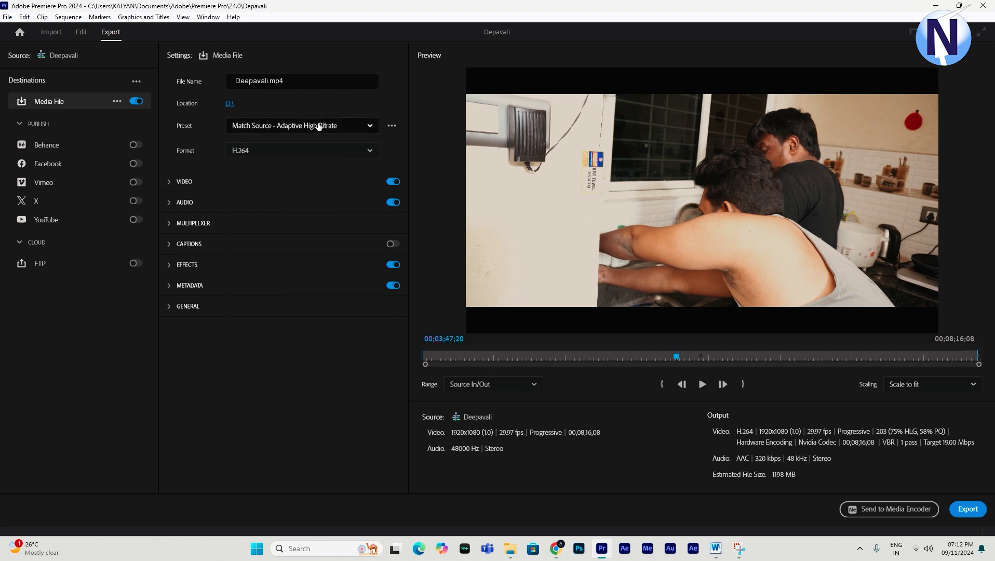
pyautogui.click(391, 127)
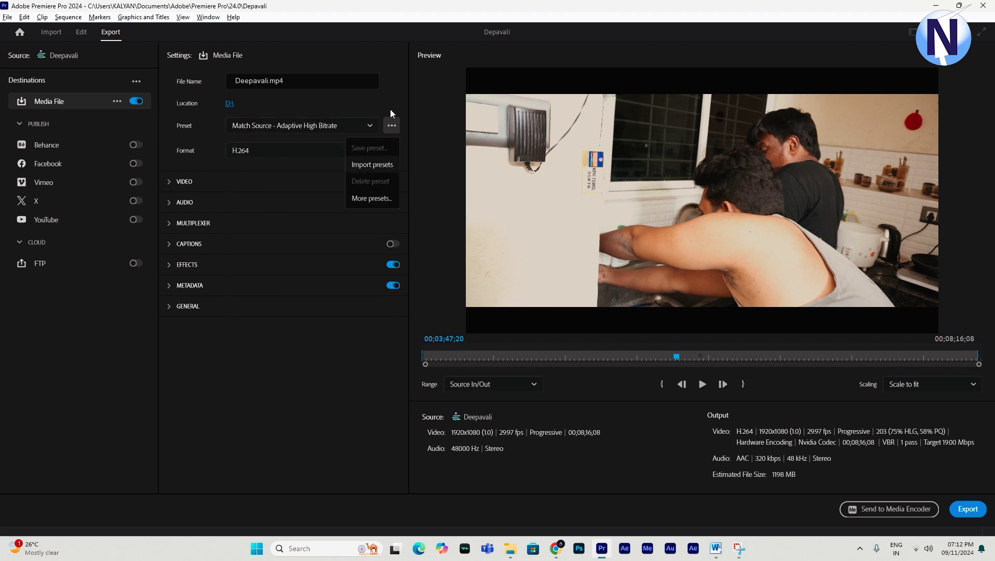
pyautogui.click(391, 109)
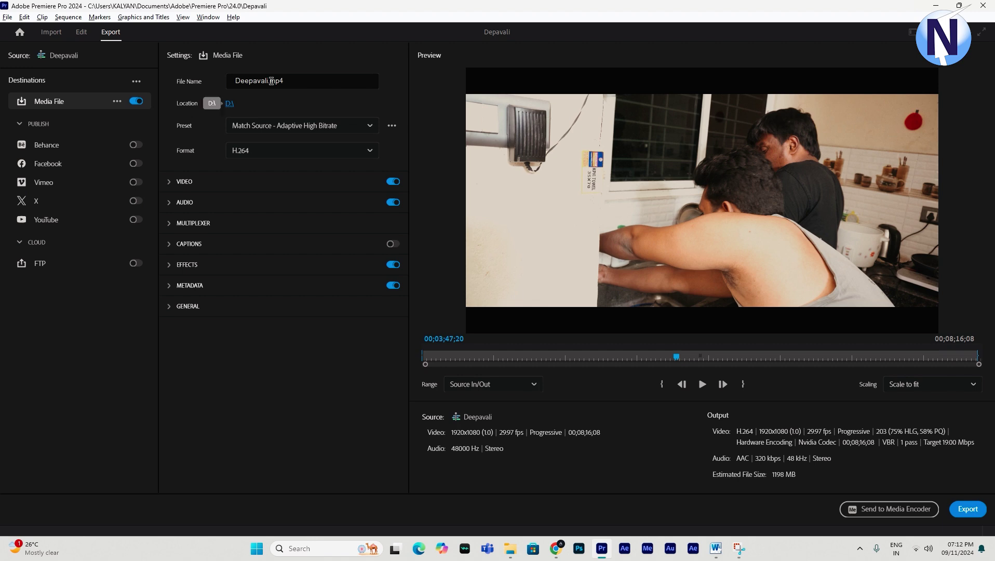
# Name the exported file Deepavali and set its save location to the Desktop as an MP4 video.
pyautogui.click(221, 81)
pyautogui.click(298, 82)
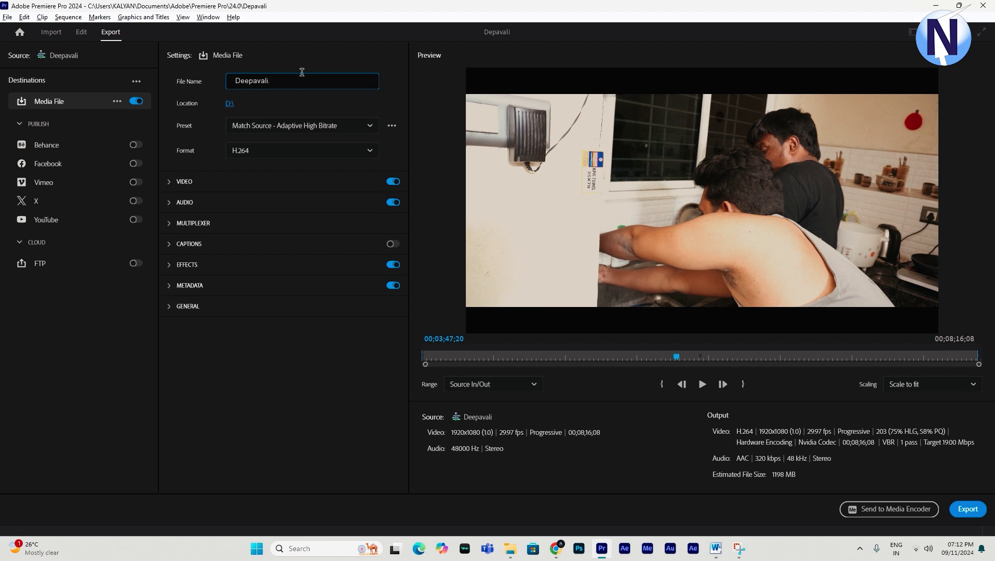
pyautogui.press('Return')
pyautogui.click(230, 104)
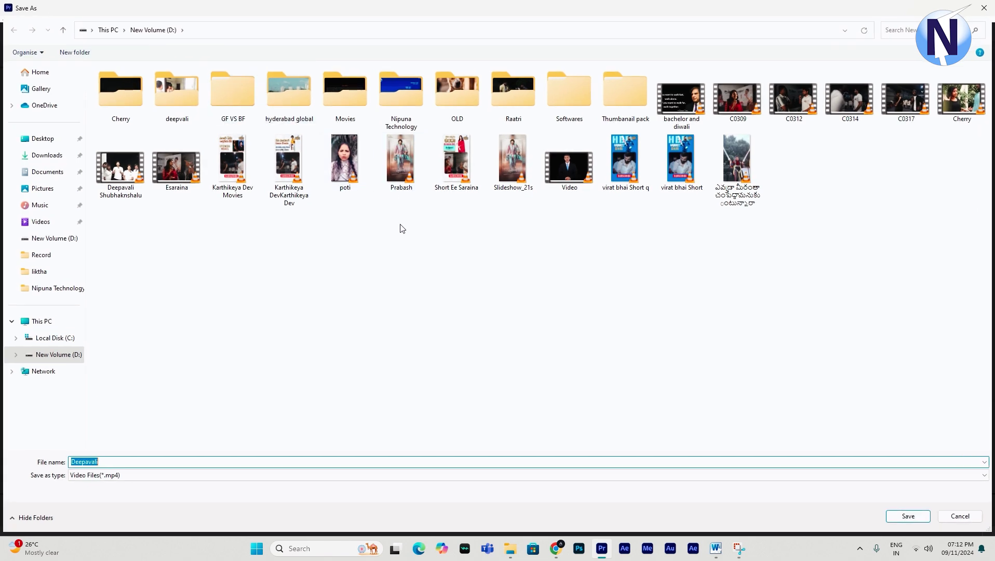
pyautogui.click(46, 256)
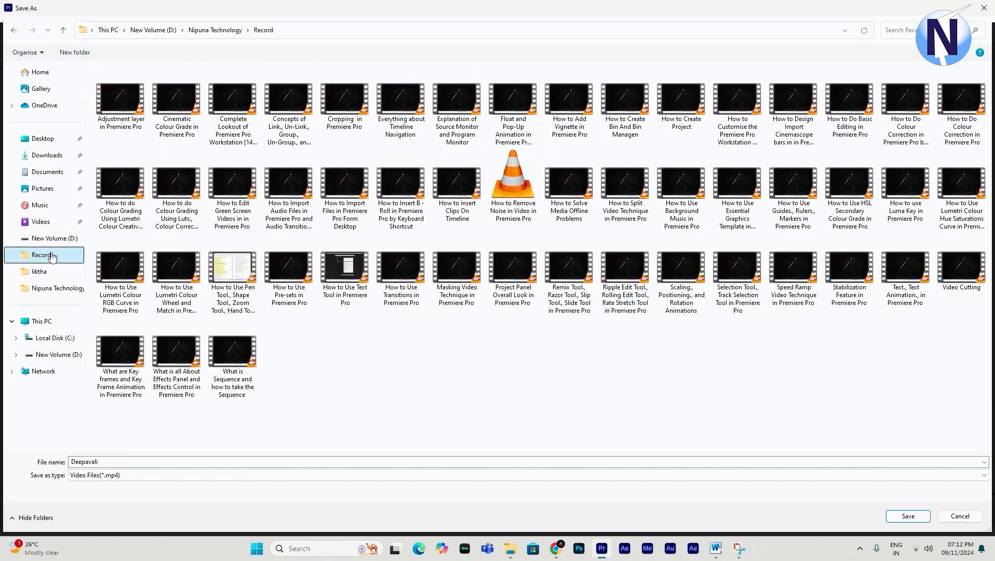
pyautogui.click(56, 240)
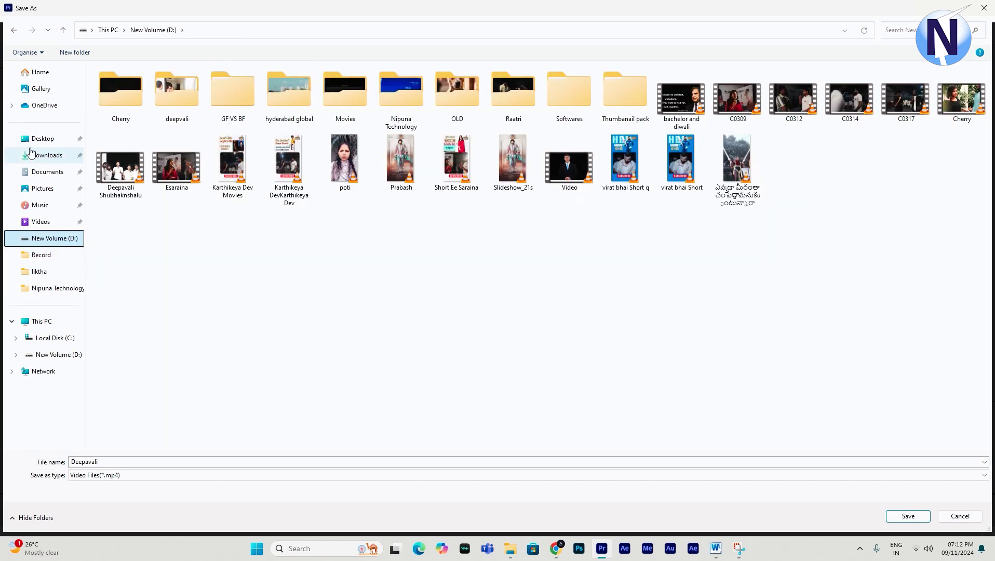
pyautogui.click(44, 139)
pyautogui.click(134, 463)
pyautogui.click(157, 465)
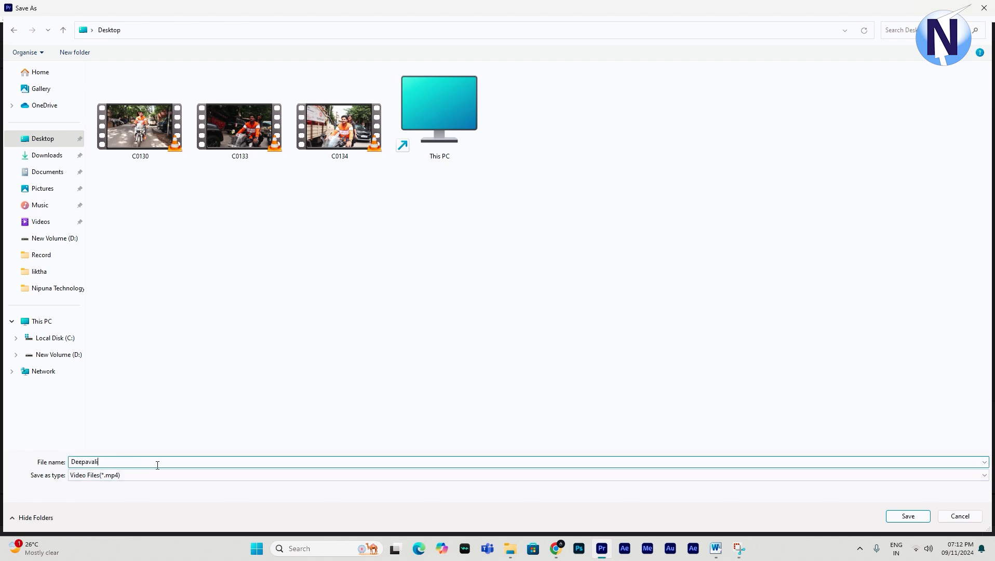
pyautogui.click(895, 518)
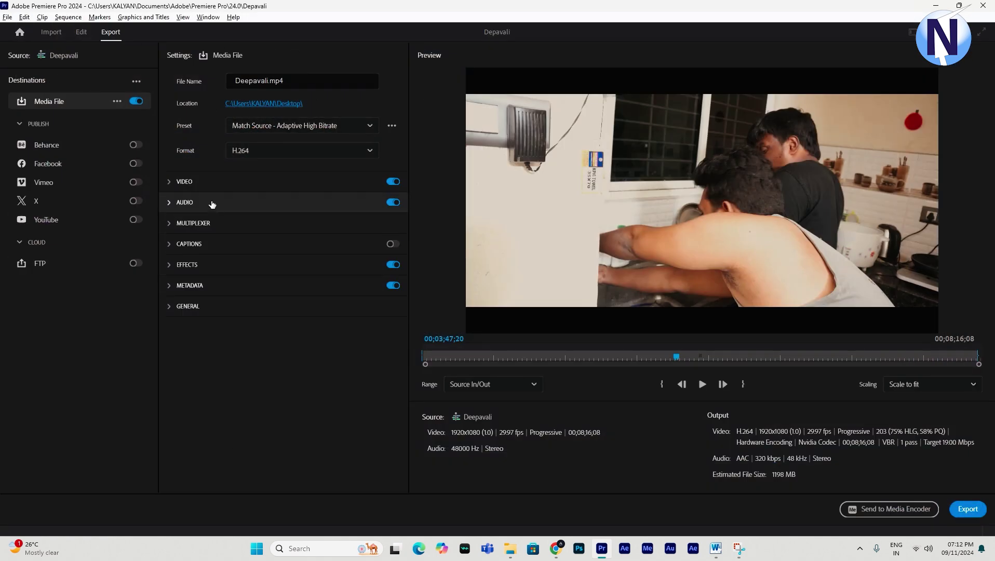
# Expand the video settings, try the High Quality 2160p 4K preset, and switch to High Quality 1080p HD.
pyautogui.click(169, 183)
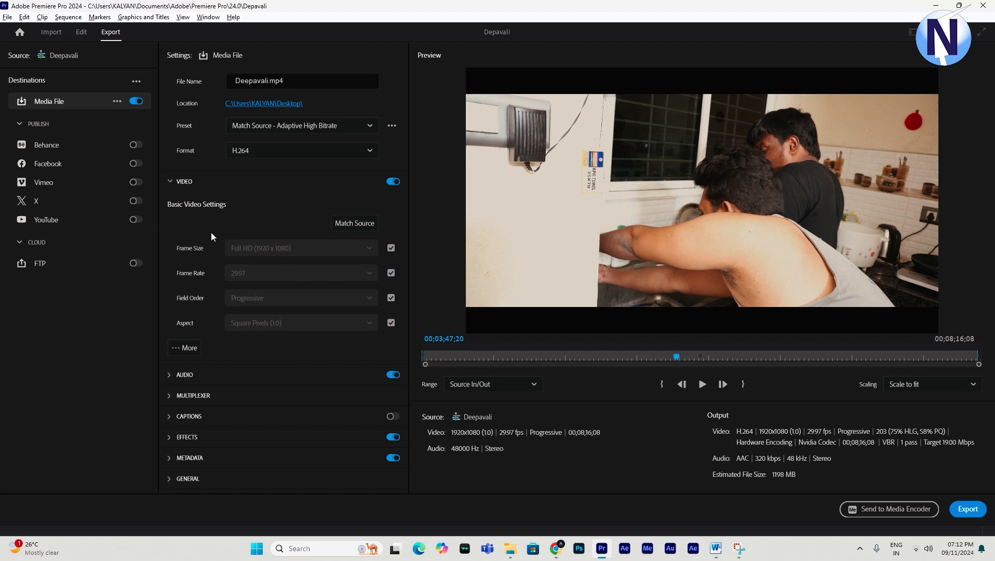
pyautogui.click(271, 132)
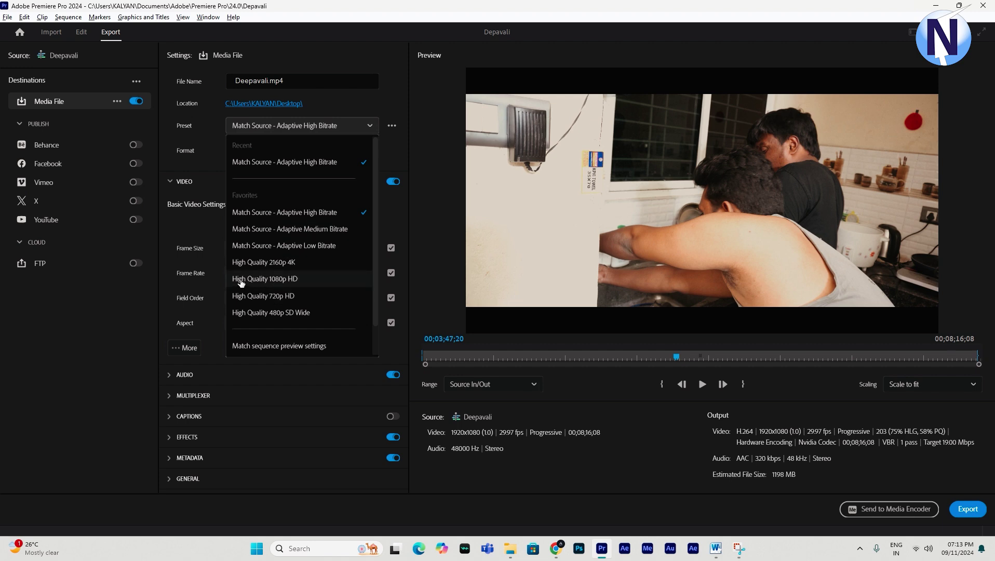
pyautogui.click(240, 261)
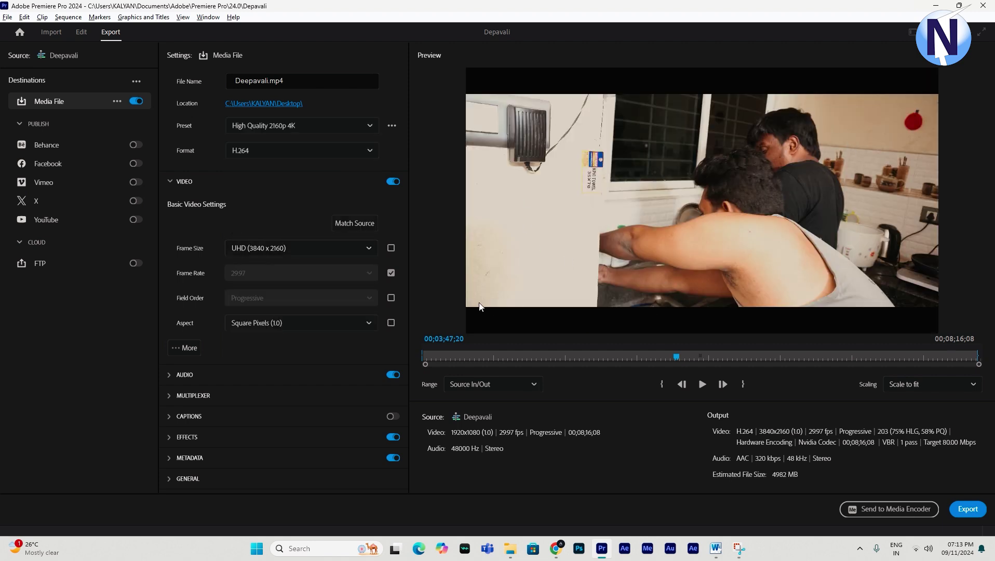
pyautogui.click(267, 120)
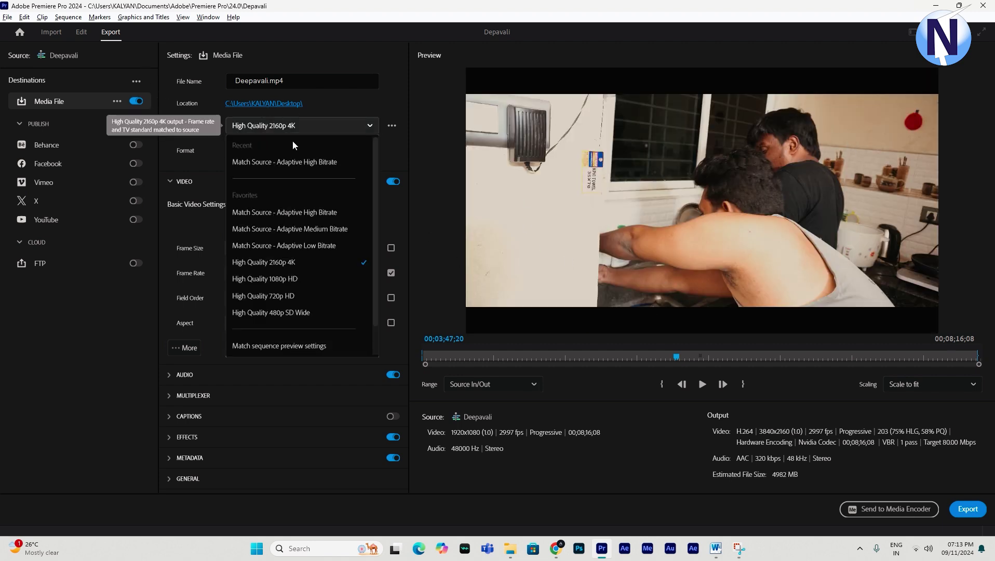
pyautogui.click(302, 284)
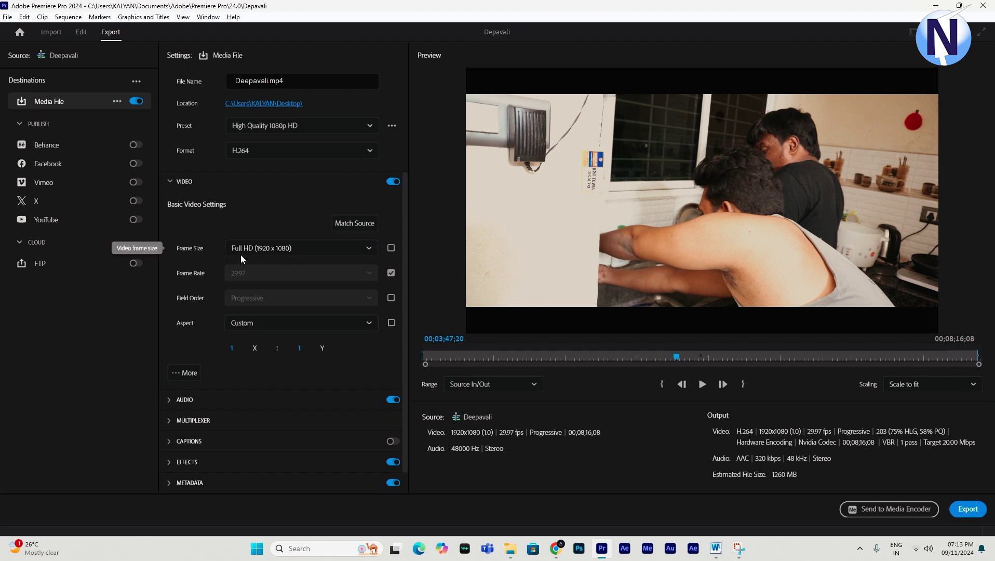
# Examine the pixel aspect options and the AAC audio export settings, keeping them as they are, and collapse the video and audio sections.
pyautogui.click(253, 323)
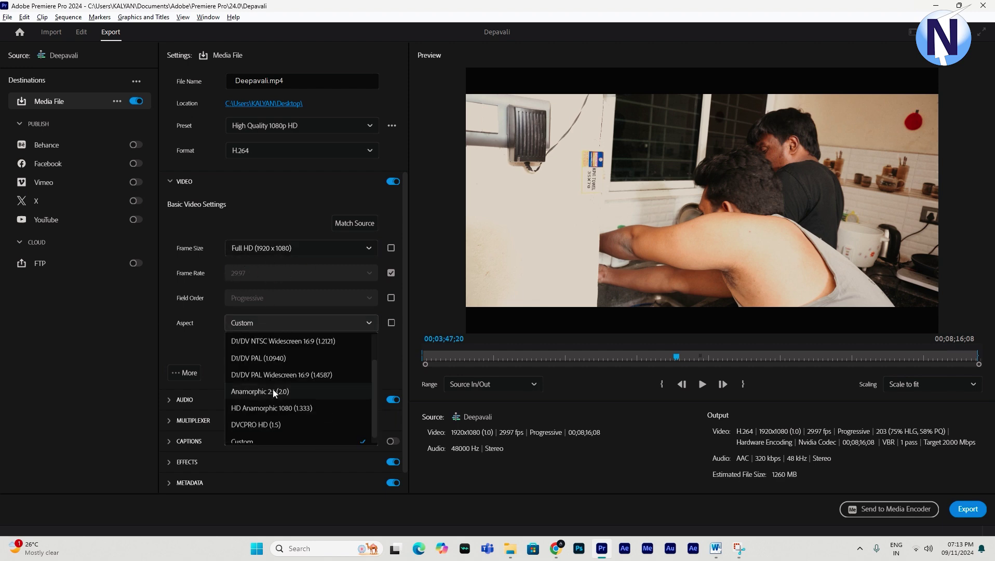
pyautogui.click(205, 379)
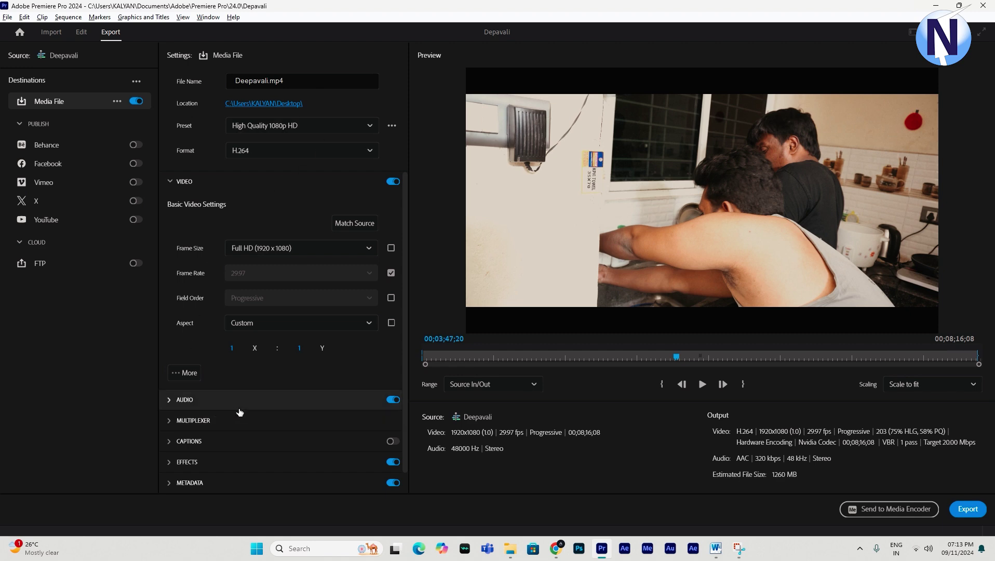
pyautogui.click(239, 410)
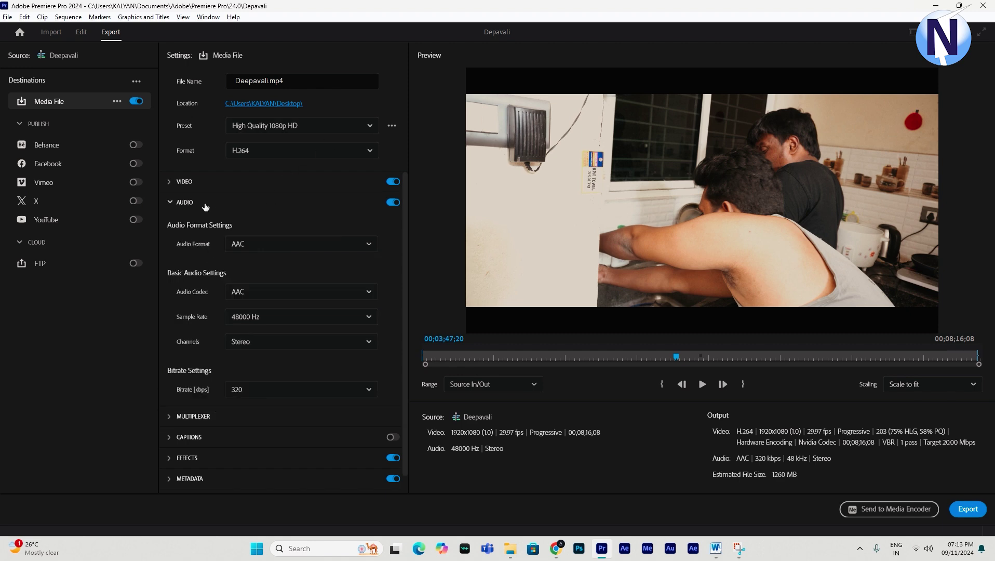
pyautogui.click(204, 204)
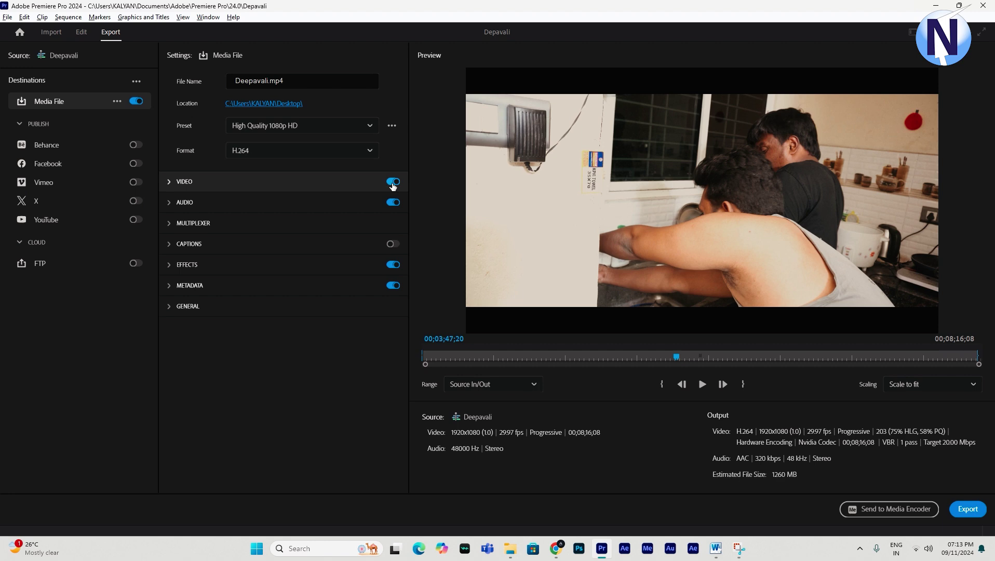
# Try excluding video and audio from the export in turn, and re-enable both.
pyautogui.click(392, 183)
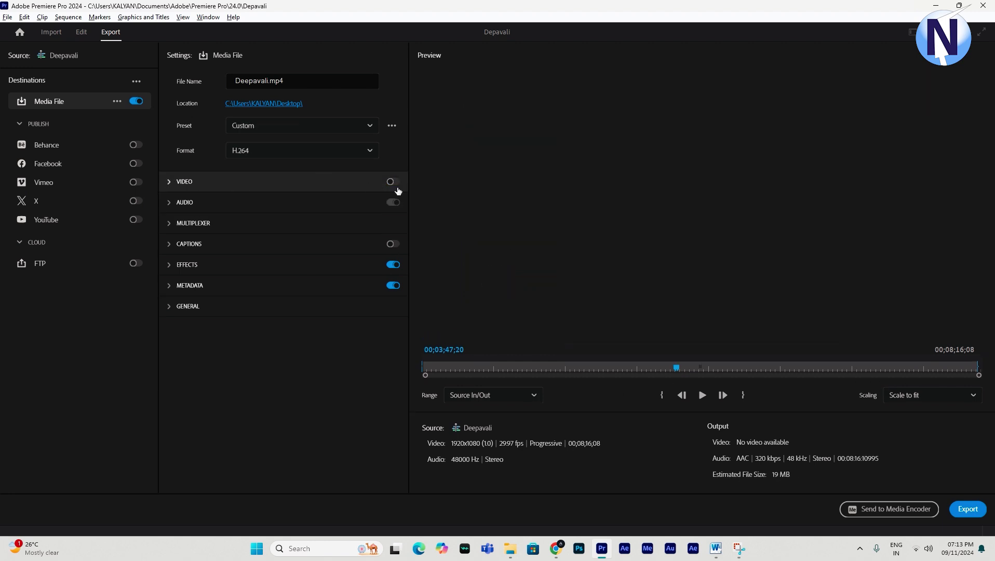
pyautogui.click(391, 182)
pyautogui.click(393, 202)
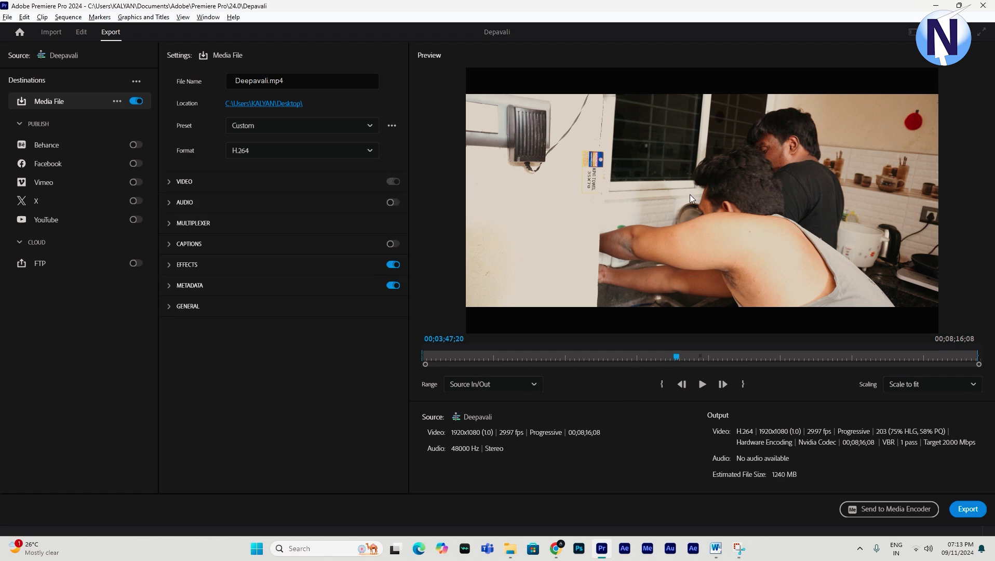
pyautogui.click(395, 203)
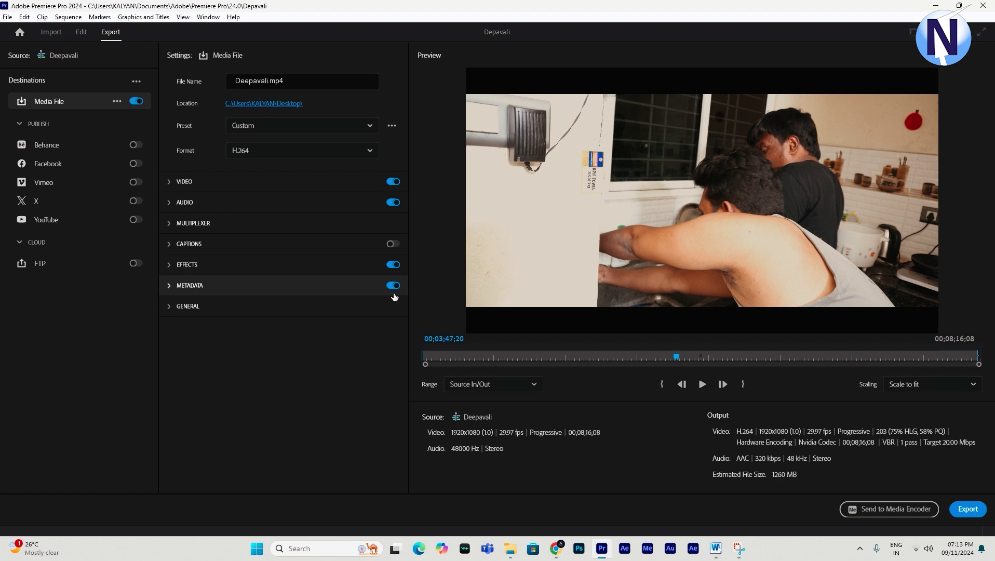
# Send the Deepavali export to Adobe Media Encoder and start encoding the queued H.264 item.
pyautogui.click(967, 509)
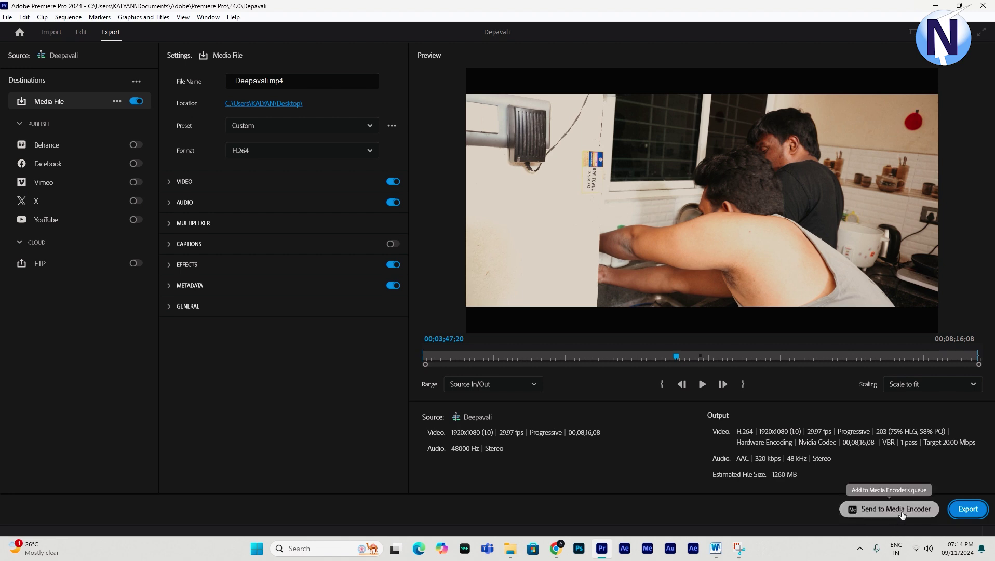
pyautogui.click(913, 518)
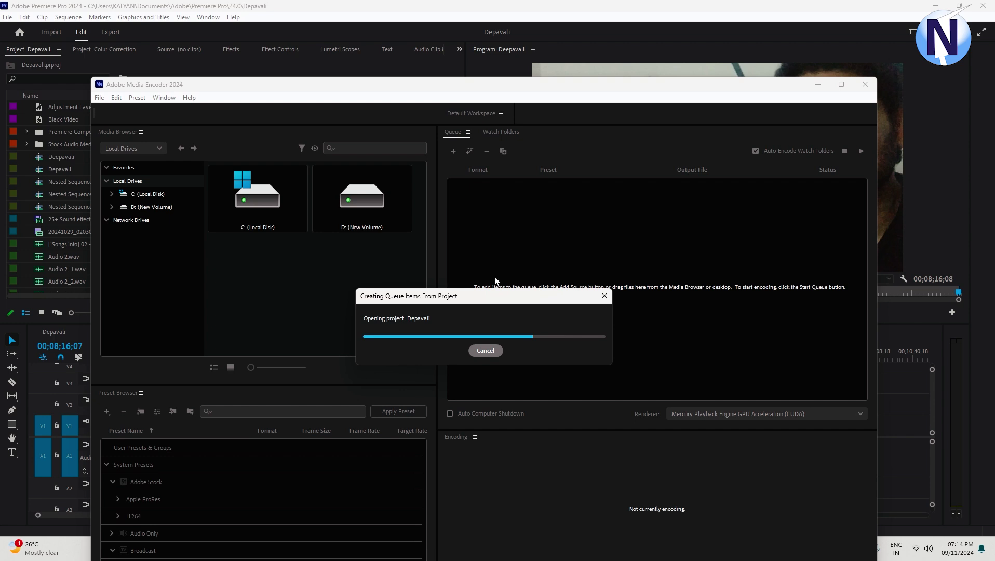
pyautogui.moveTo(500, 296); pyautogui.dragTo(355, 169)
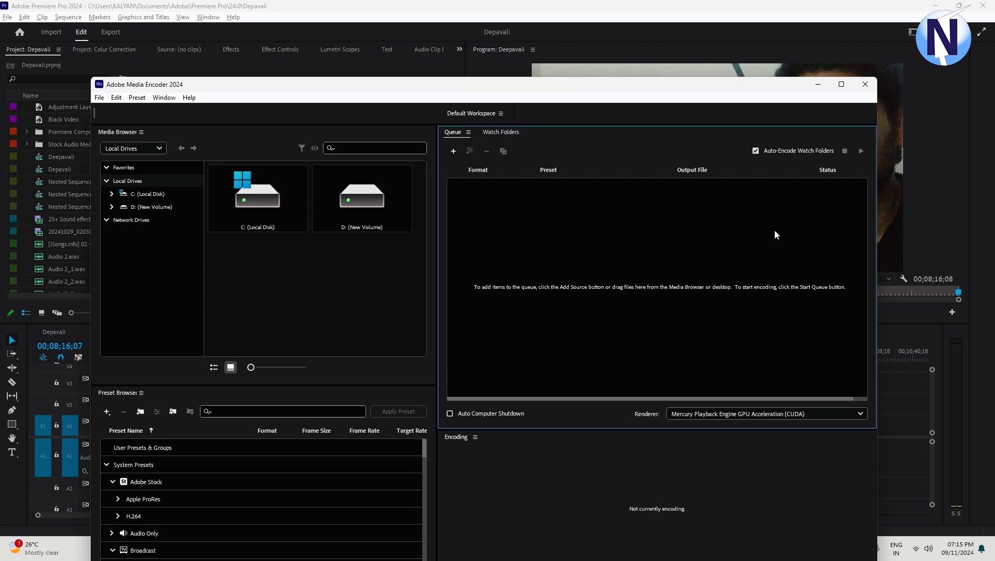
pyautogui.click(591, 360)
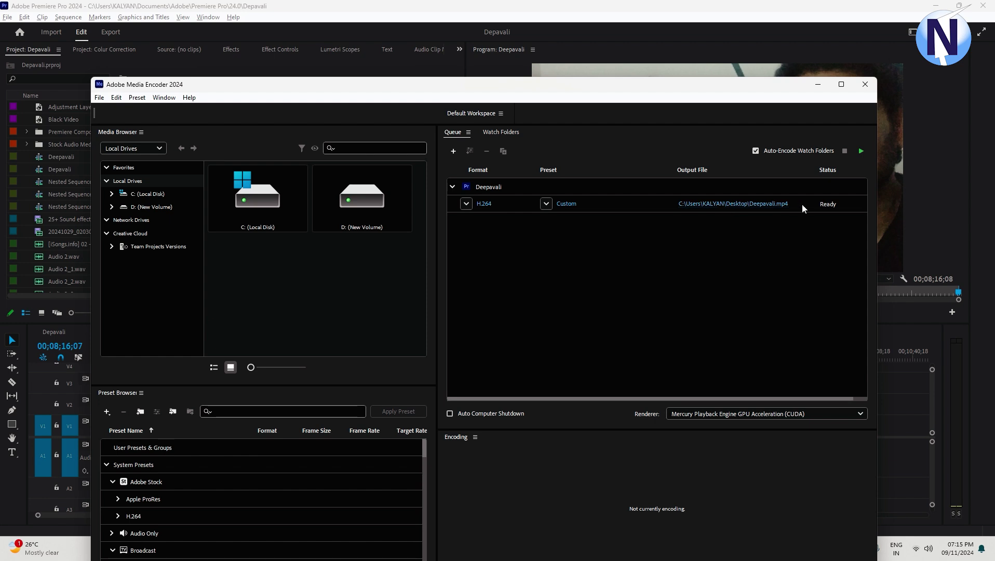
pyautogui.click(862, 151)
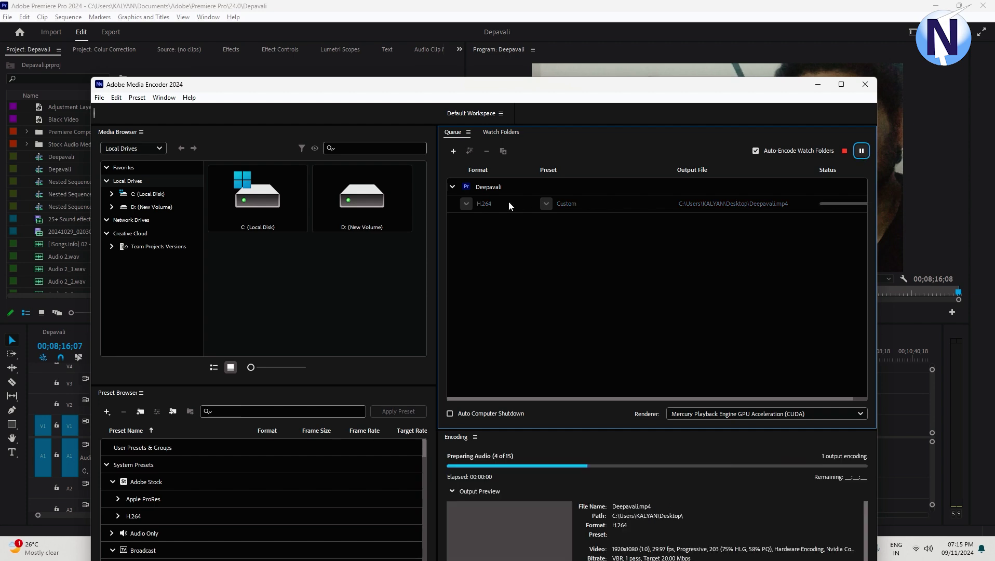
# Switch back to Premiere Pro, move the playhead past the end of the Deepavali sequence, and save the project.
pyautogui.click(835, 85)
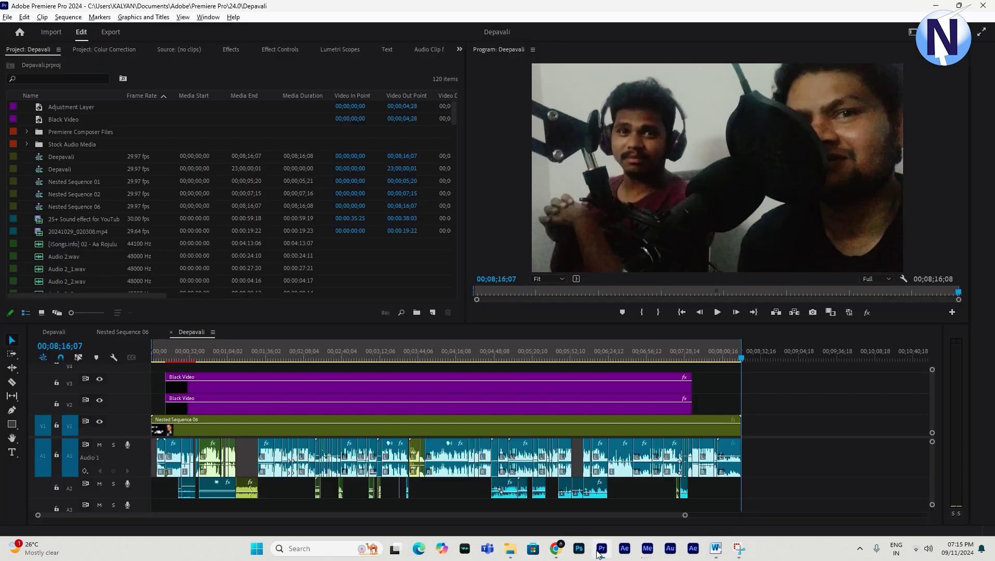
pyautogui.hotkey('alt', 'Tab')
pyautogui.click(813, 354)
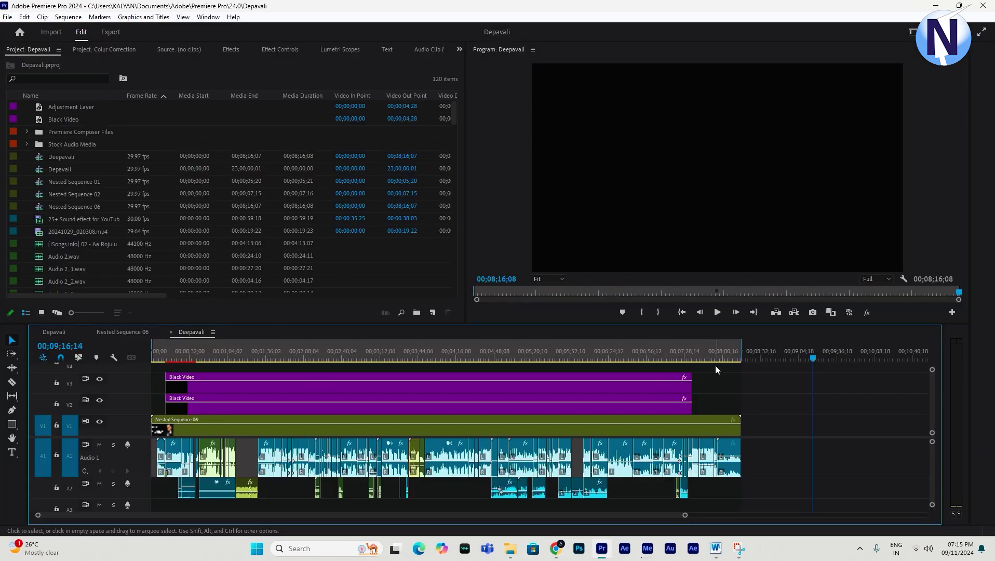
pyautogui.hotkey('ctrl', 's')
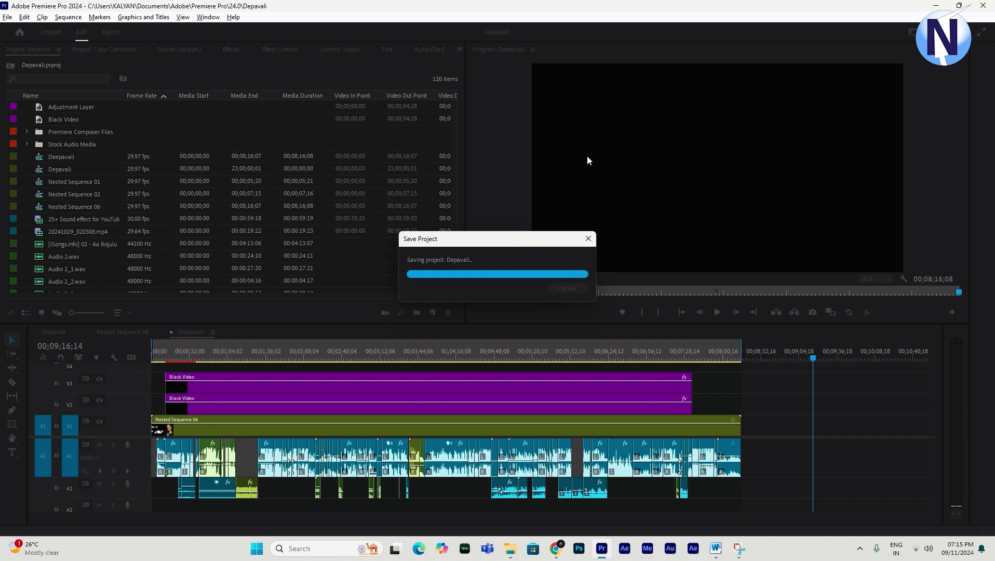